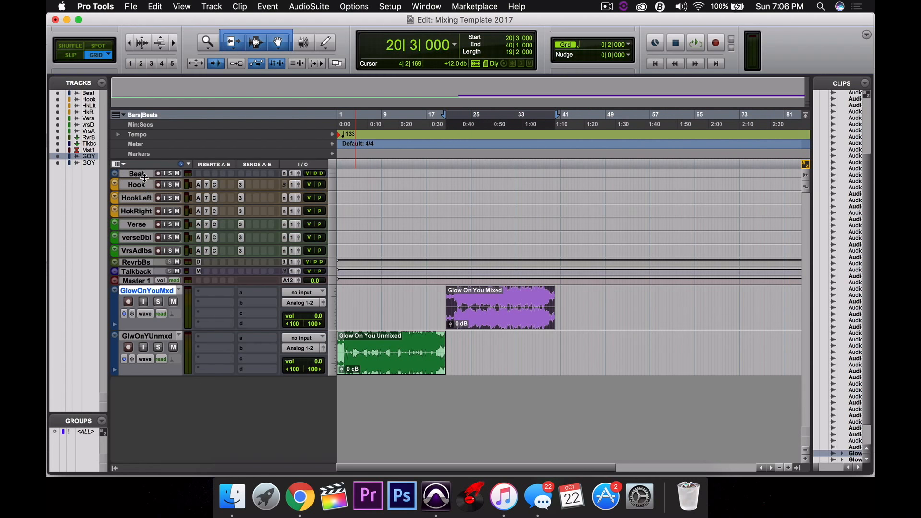
Enlarge the Beat and Hook tracks to show their inserts, sends and I/O settings in full
drag(145, 179, 137, 248)
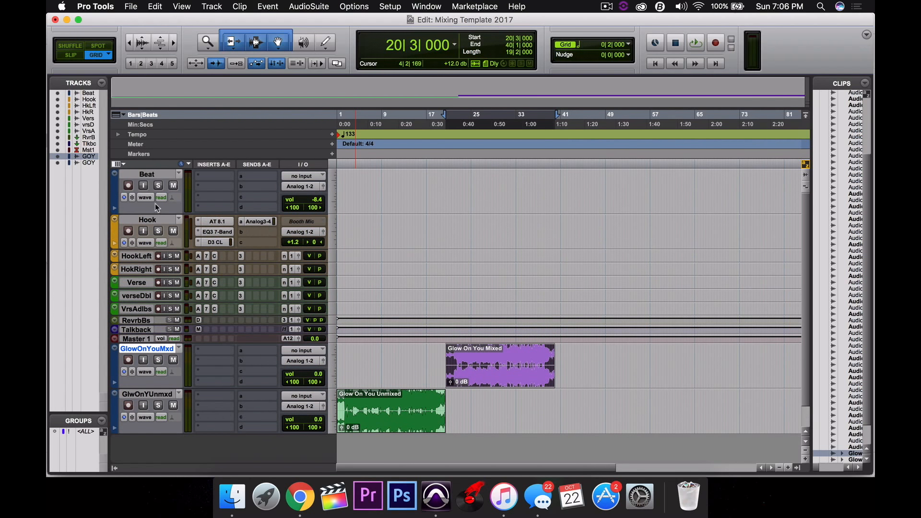
click(150, 174)
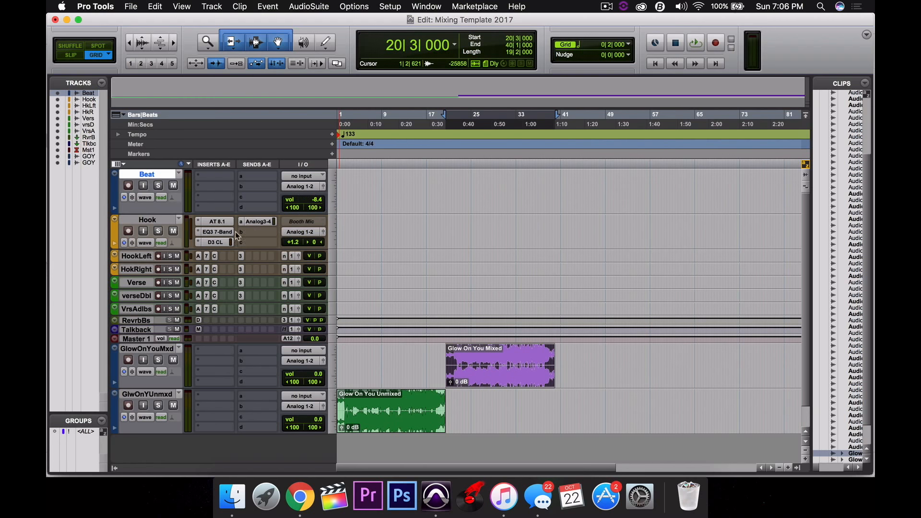
click(153, 220)
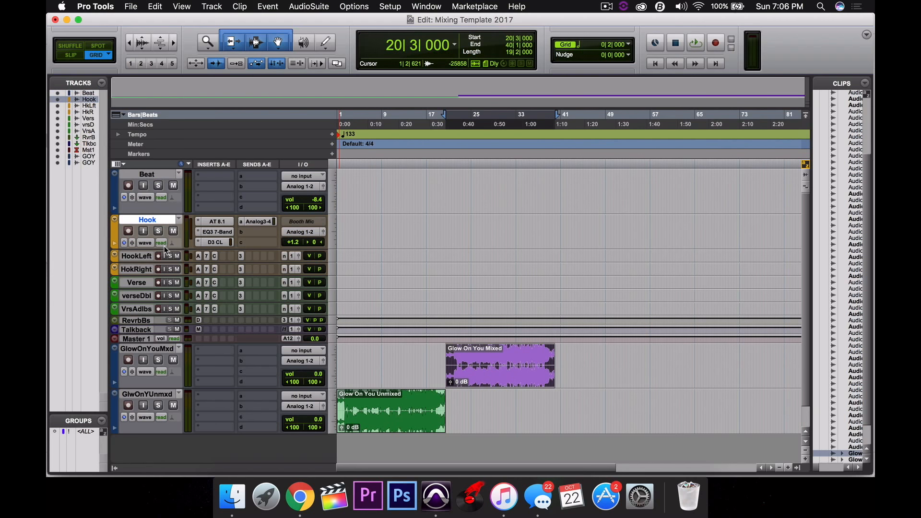
drag(163, 249, 159, 260)
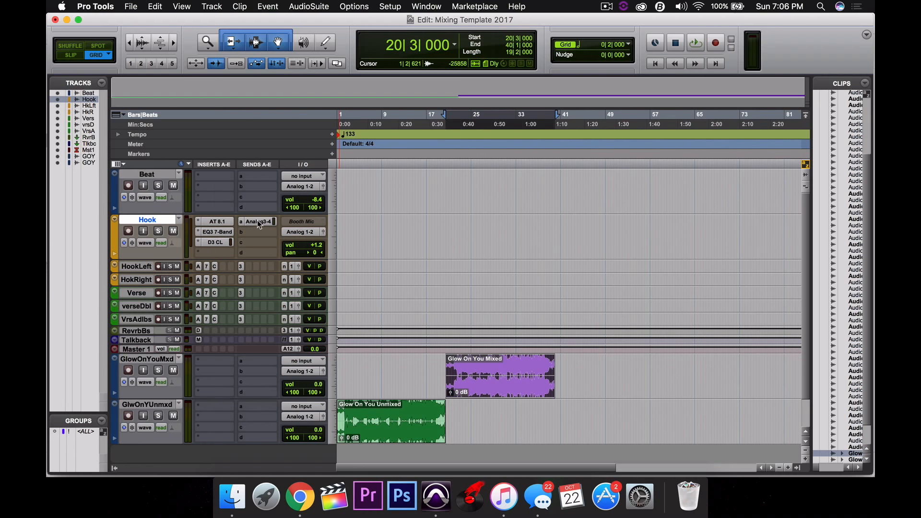
Enlarge the Reverb Buss, Verse, verse Double and Verse Adlibs tracks, making Verse Adlibs tall enough to show its insert names
drag(144, 352, 144, 363)
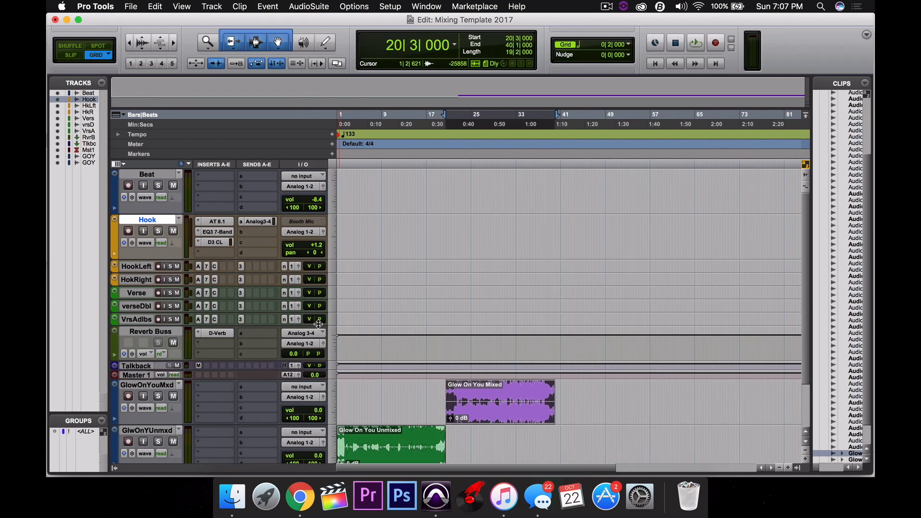
drag(128, 298, 129, 340)
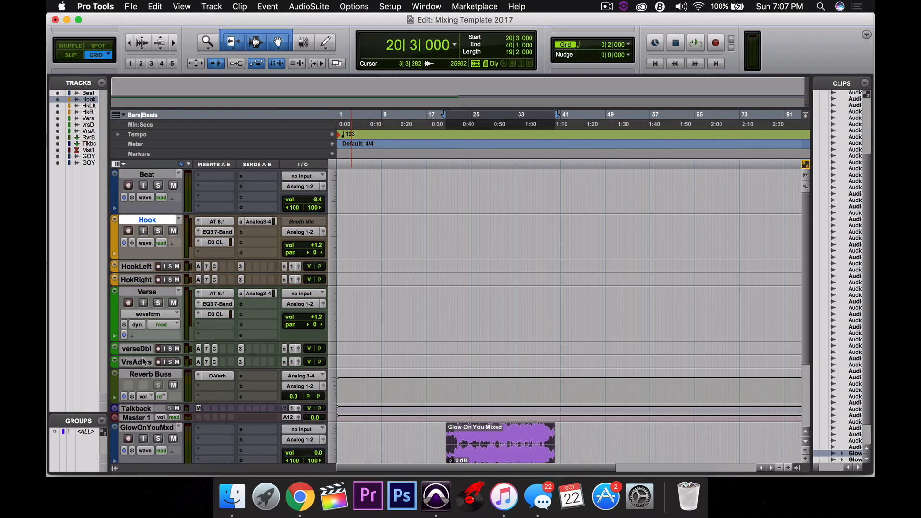
drag(143, 355, 143, 391)
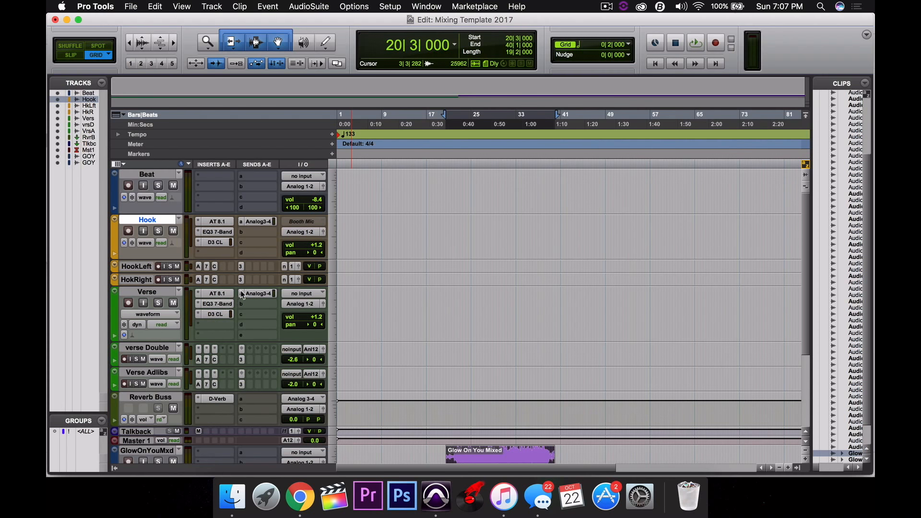
click(162, 373)
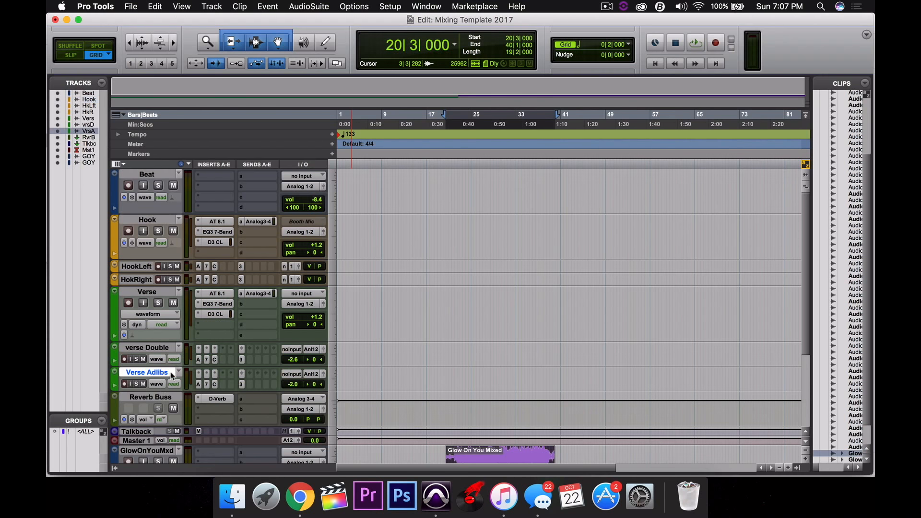
drag(170, 391, 165, 401)
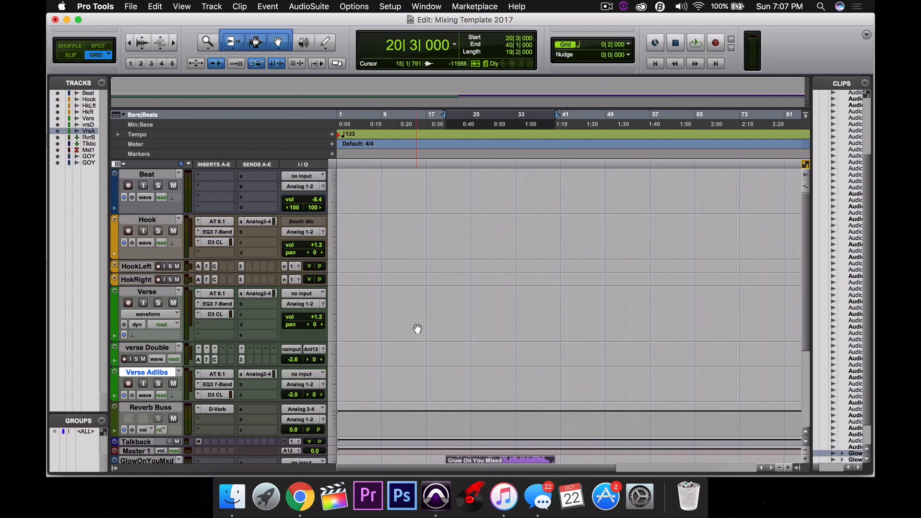
Enlarge the Talkback track and inspect its Muteomatic plug-in, closing the plug-in window when done
scroll(418, 324, down, 5)
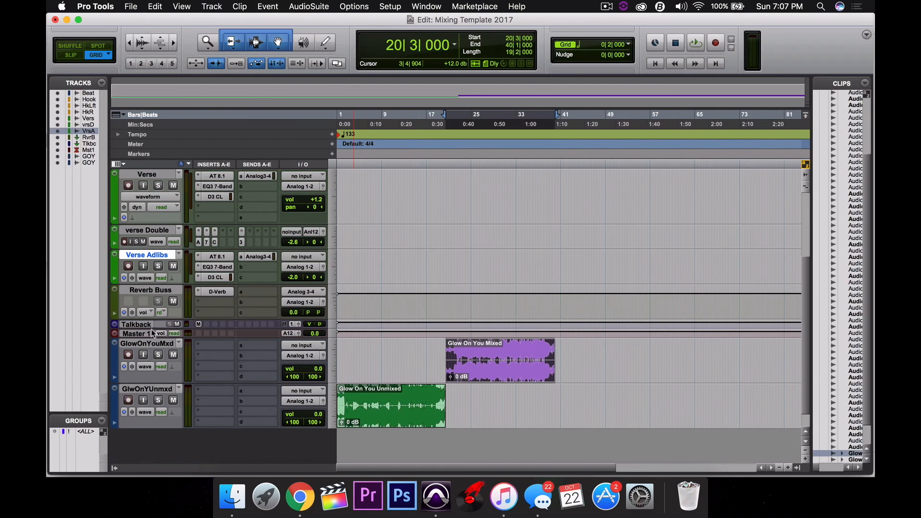
drag(152, 330, 154, 365)
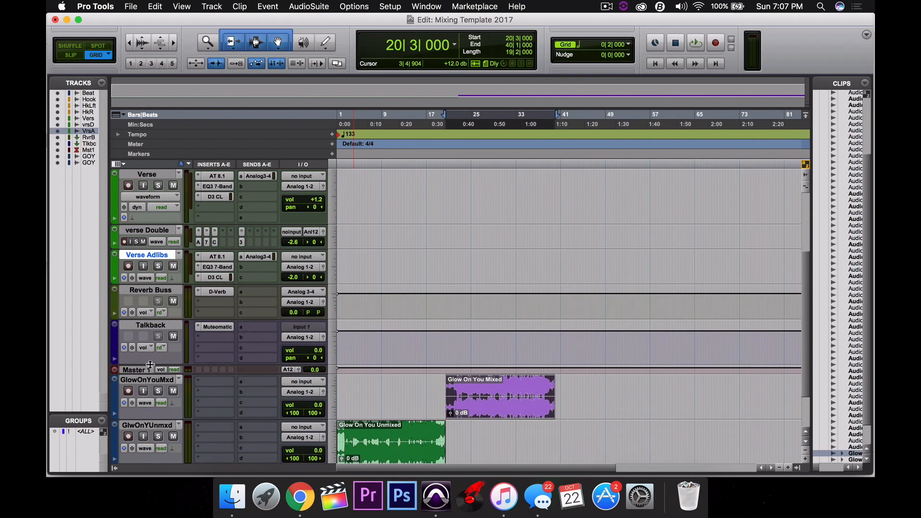
click(170, 326)
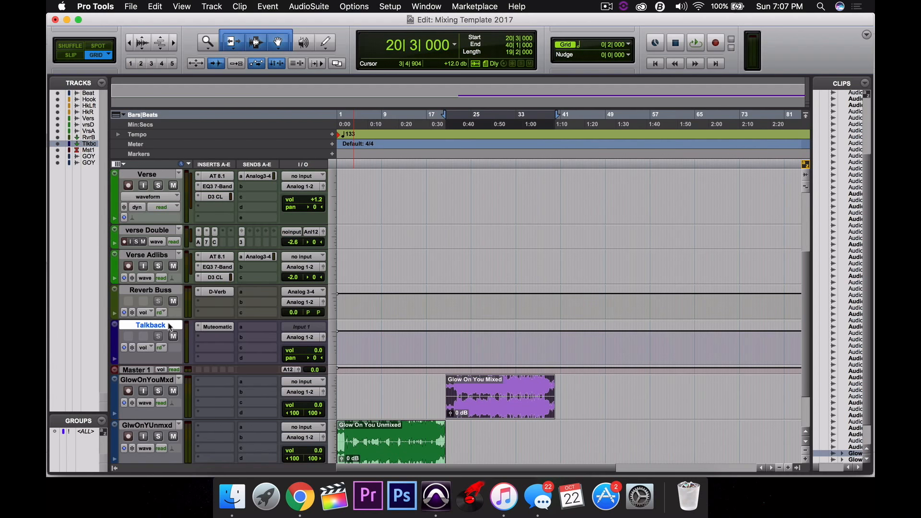
click(226, 328)
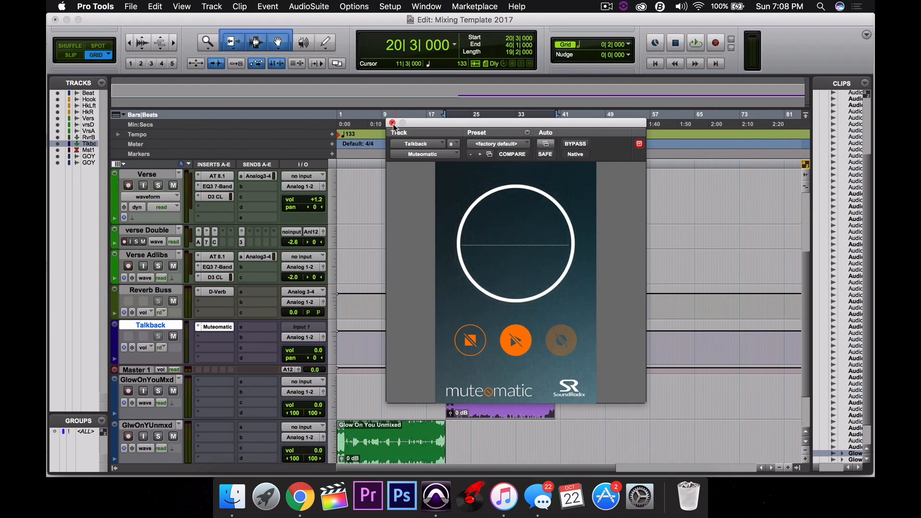
key(super+w)
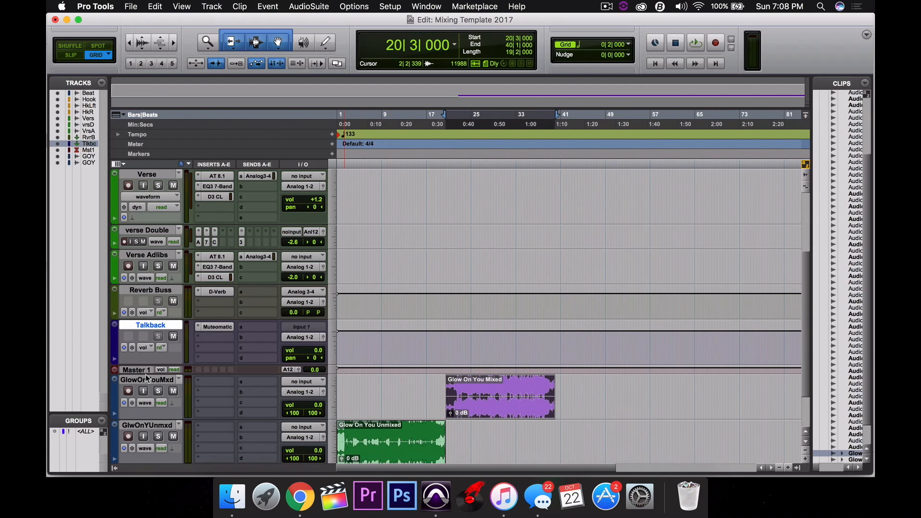
Enlarge the Master 1, Hook Left and Hook Right tracks to show more of their controls
drag(146, 372, 137, 420)
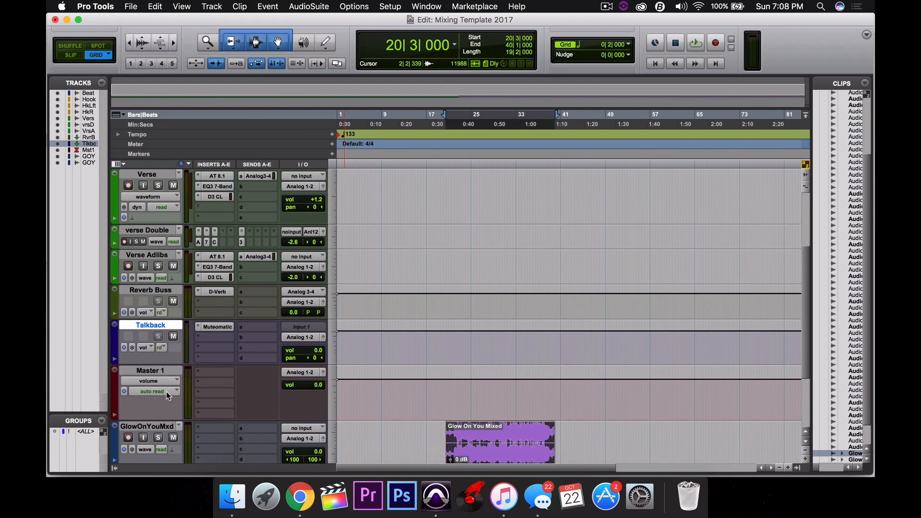
scroll(168, 396, up, 5)
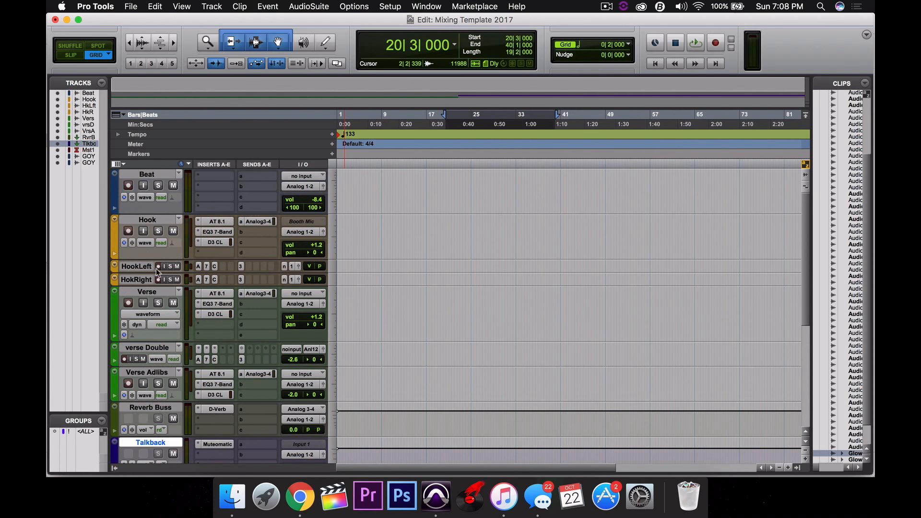
drag(146, 273, 142, 309)
Play the session from the start through the Glow On You Unmixed and Glow On You Mixed clips, and stop playback after both
scroll(608, 348, down, 10)
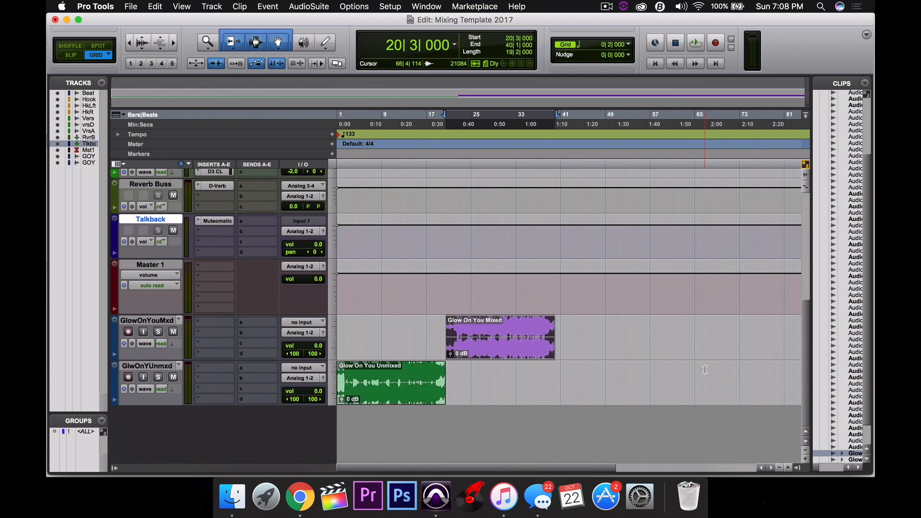
click(384, 401)
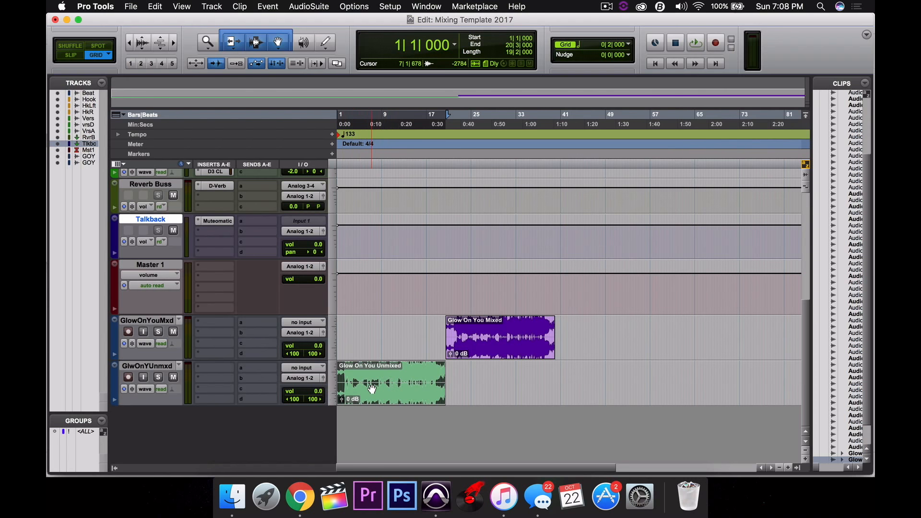
click(488, 355)
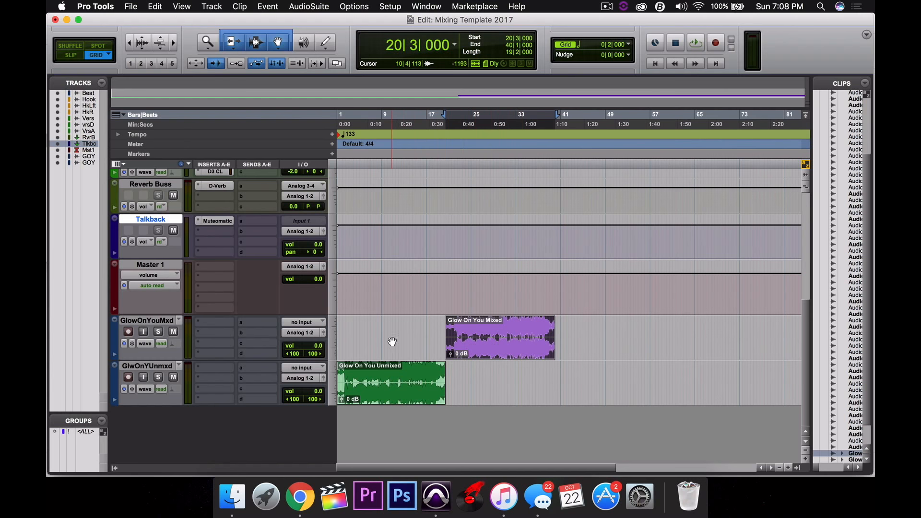
key(Return)
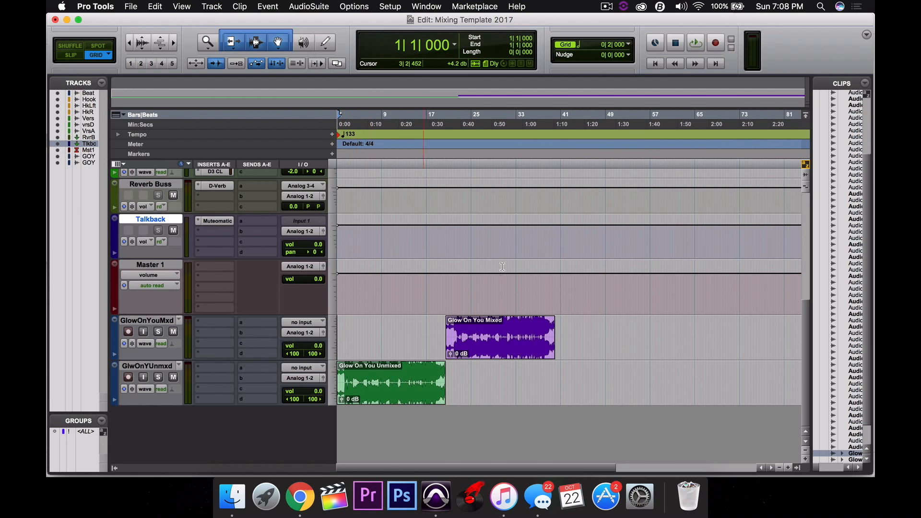
key(space)
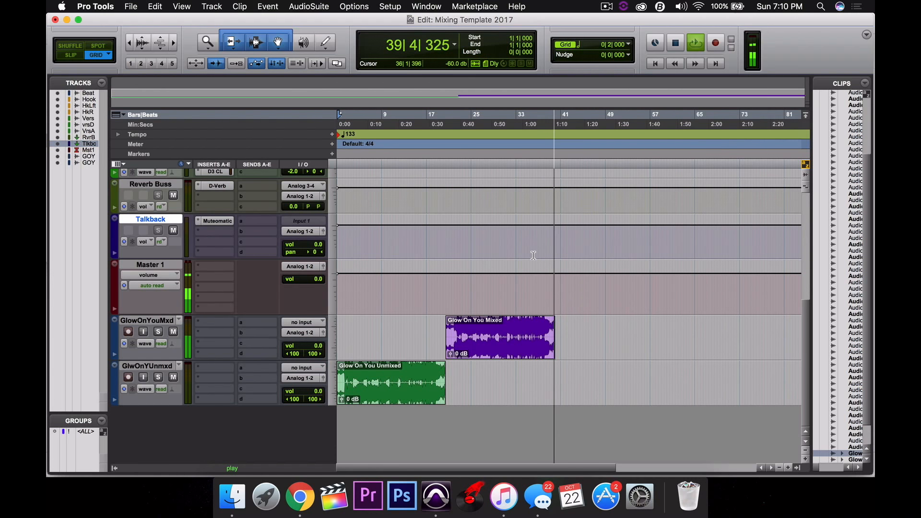
key(space)
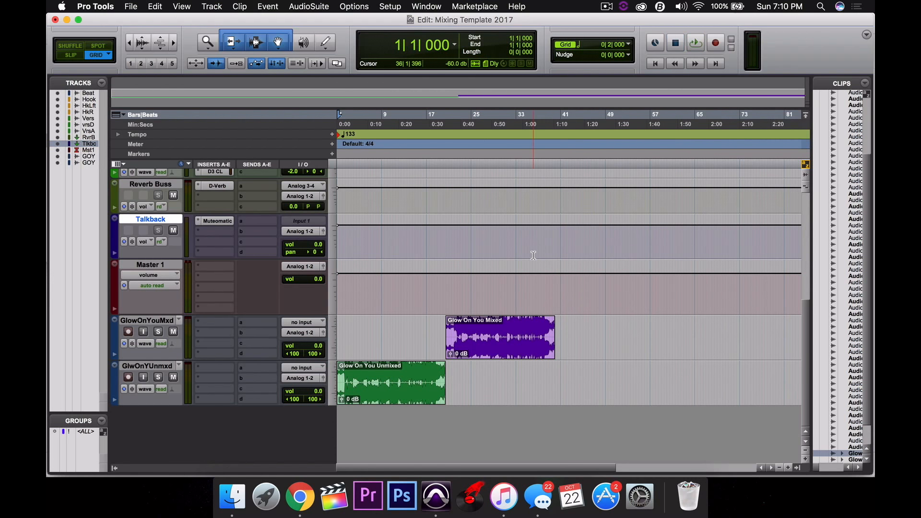
Review the template's tracks from Beat down to the song examples, selecting the Glow On You Unmixed clip along the way
scroll(423, 374, up, 2)
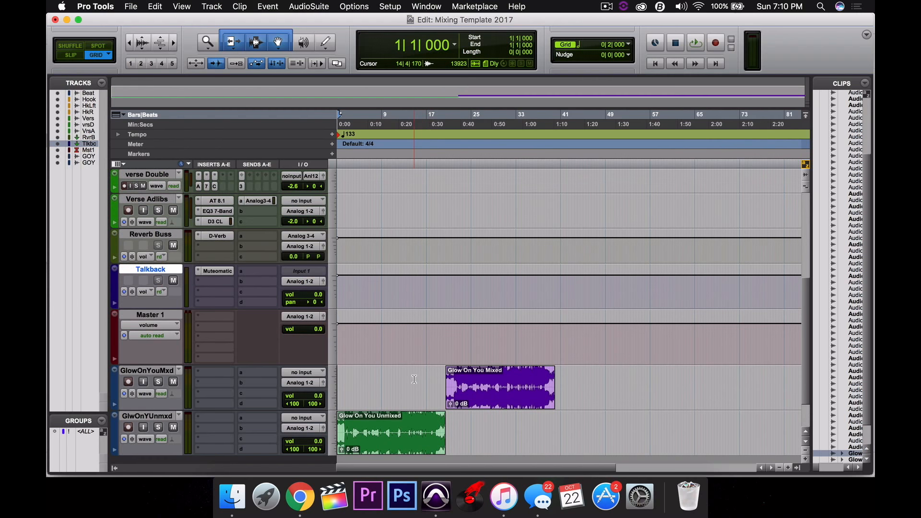
scroll(411, 381, up, 4)
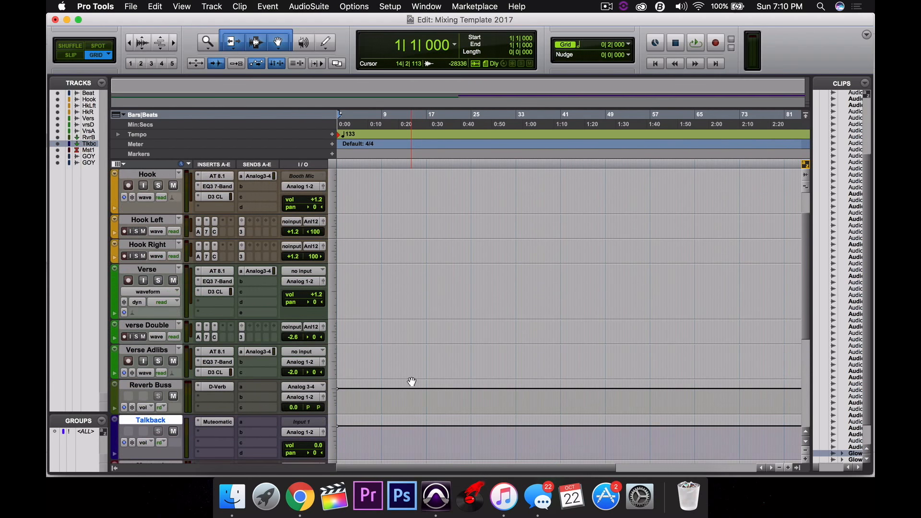
scroll(406, 381, up, 2)
scroll(369, 319, down, 6)
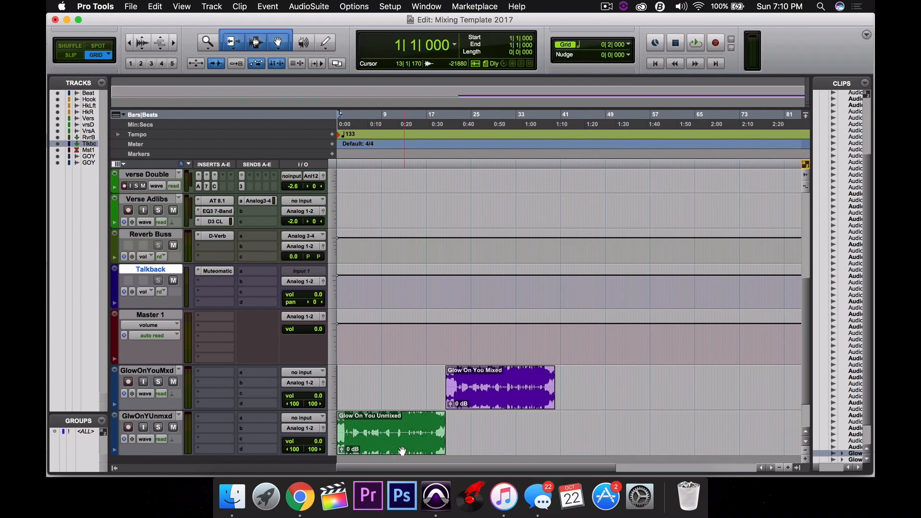
click(376, 447)
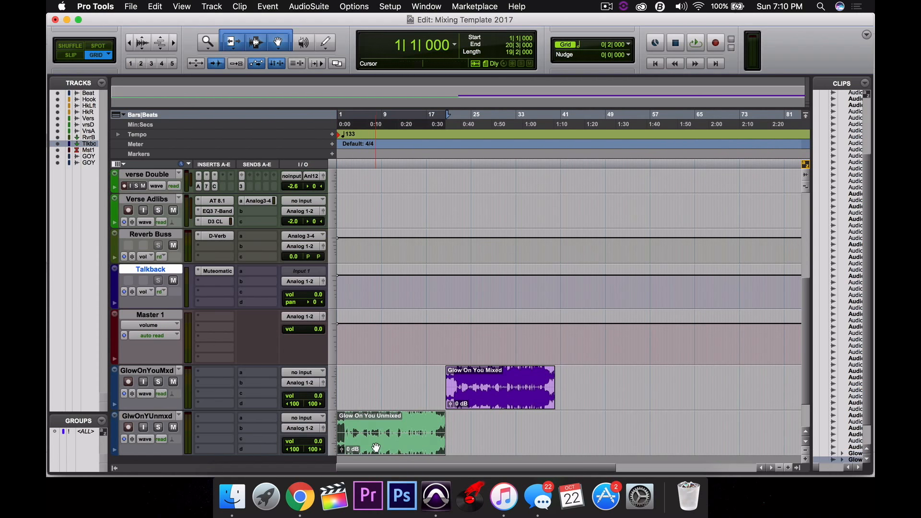
click(407, 409)
scroll(408, 407, down, 1)
scroll(407, 408, up, 6)
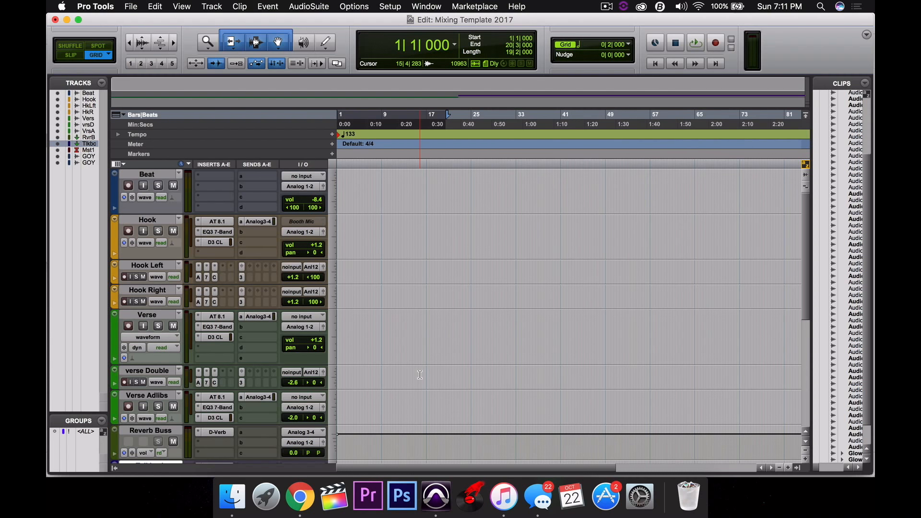
Select the Glow On You Mixed clip and play it from its start
scroll(456, 365, down, 10)
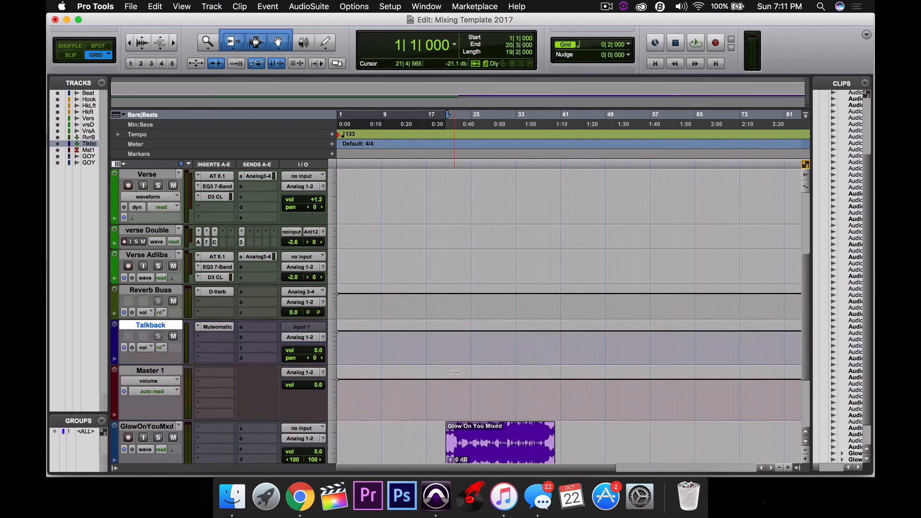
click(478, 353)
key(space)
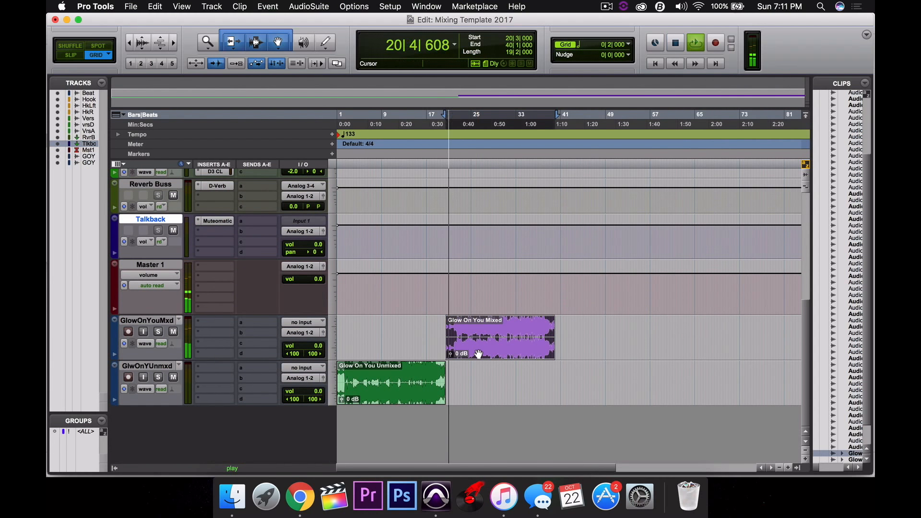